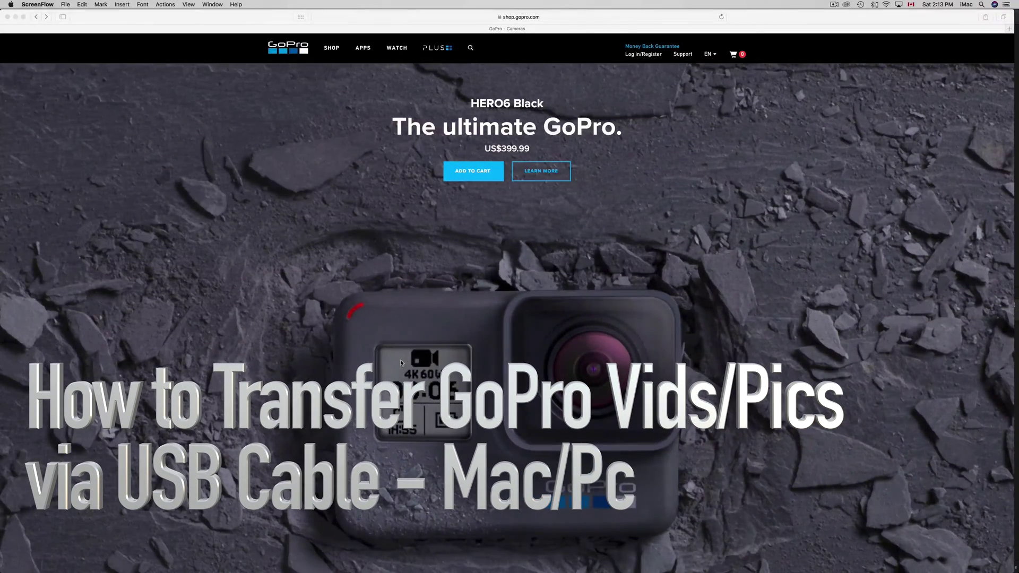
- Go through GoPro's APPS page to the Quik | Desktop download page listing v2.5.2
{"action": "scroll", "coordinate": [401, 362], "scroll_direction": "down", "scroll_amount": 10}
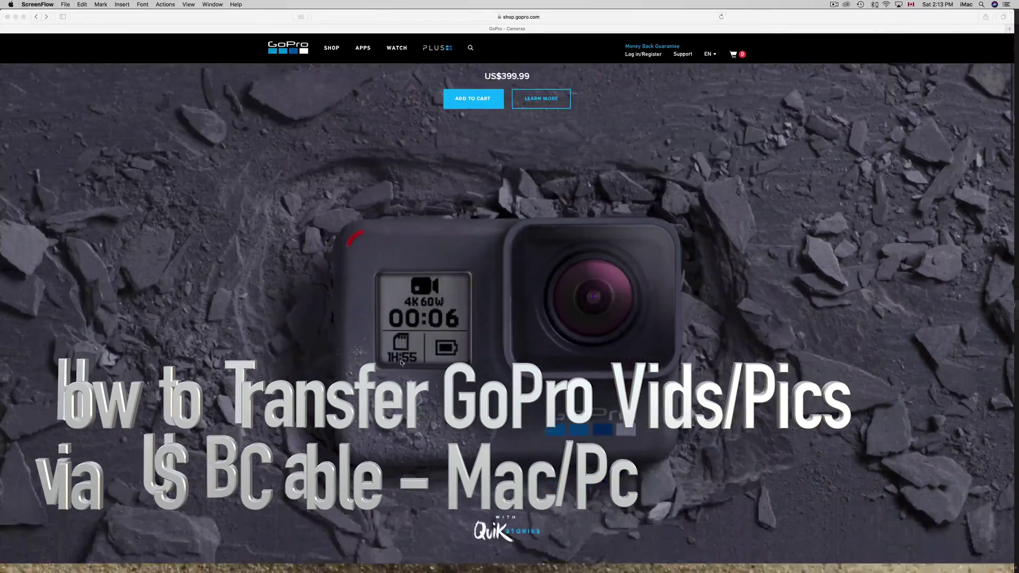
{"action": "scroll", "coordinate": [401, 362], "scroll_direction": "down", "scroll_amount": 15}
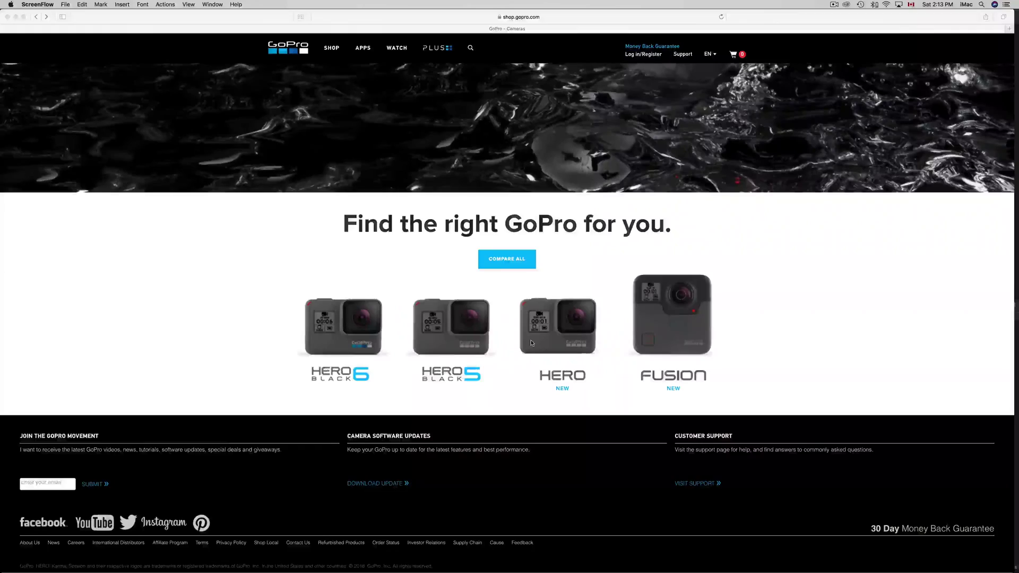
{"action": "scroll", "coordinate": [531, 343], "scroll_direction": "up", "scroll_amount": 20}
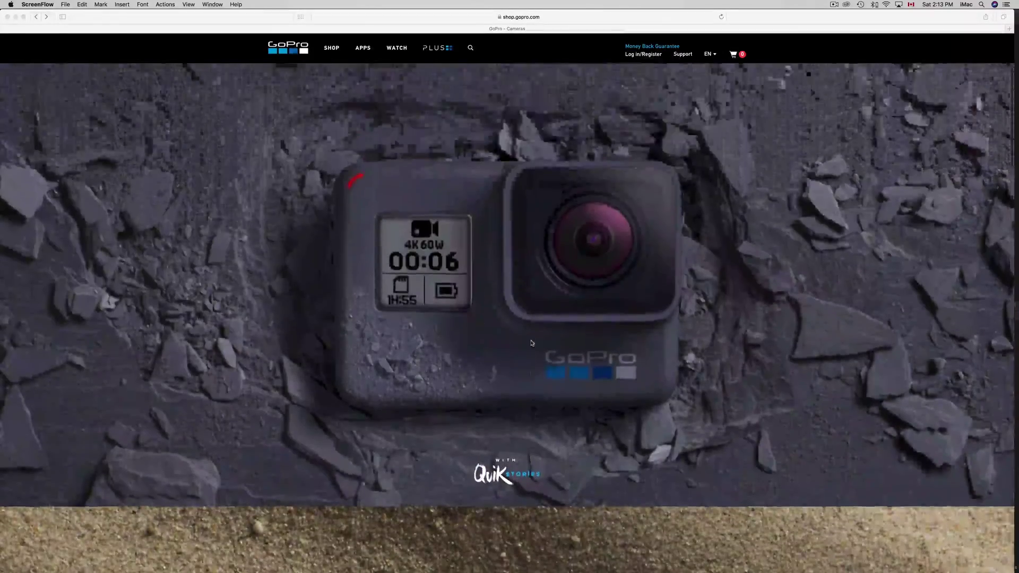
{"action": "scroll", "coordinate": [530, 342], "scroll_direction": "up", "scroll_amount": 5}
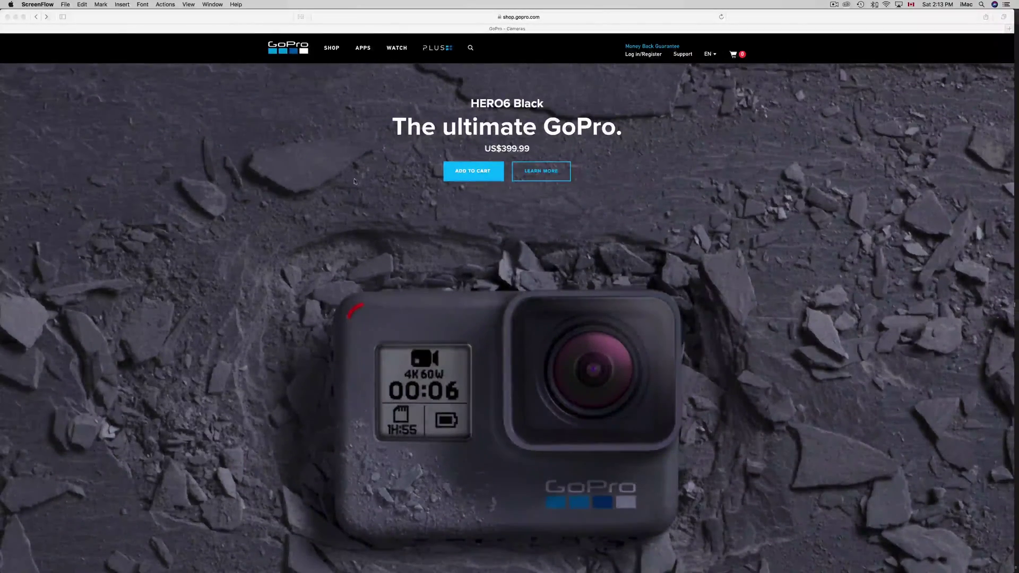
{"action": "left_click", "coordinate": [311, 90]}
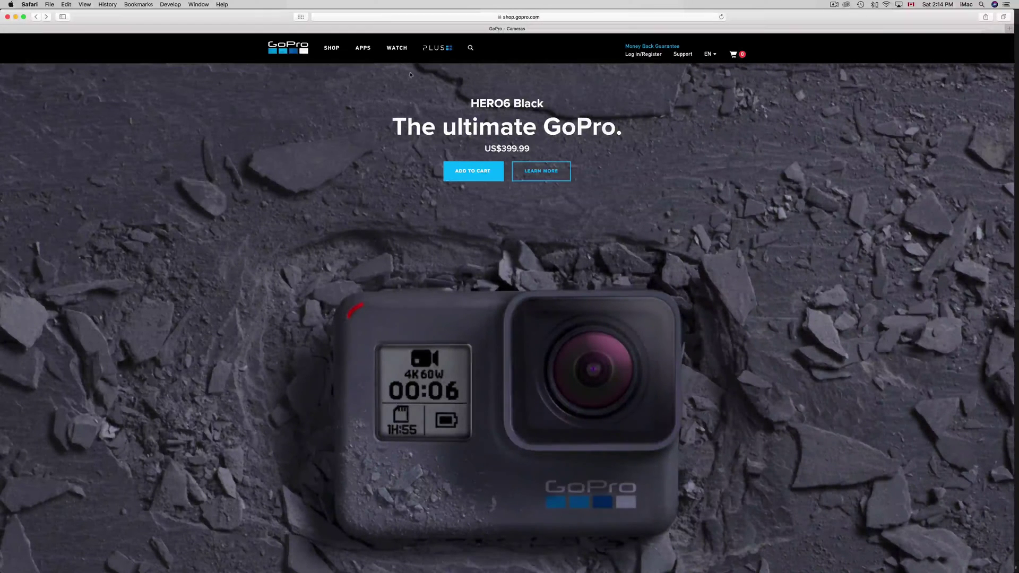
{"action": "mouse_move", "coordinate": [399, 57]}
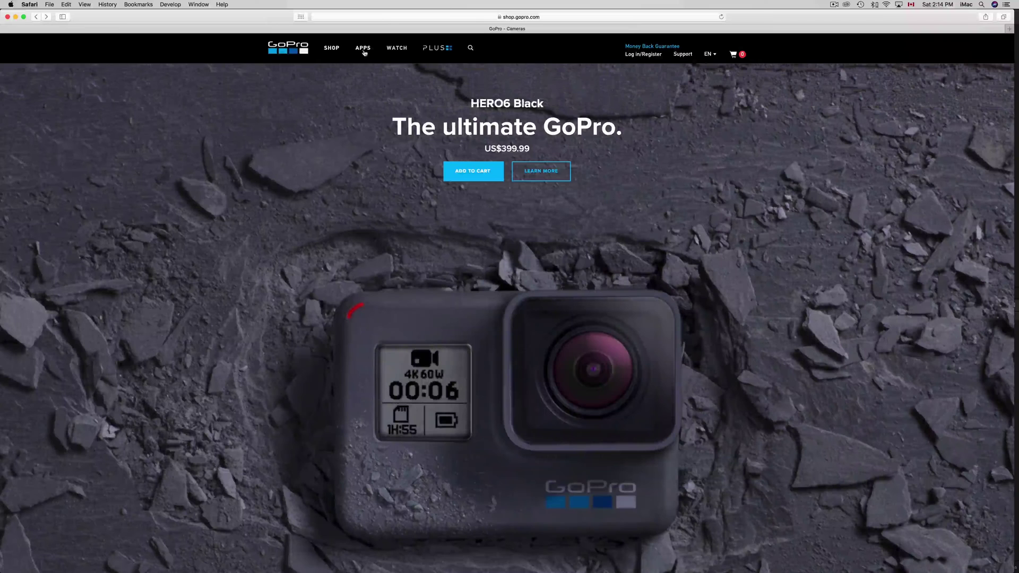
{"action": "left_click", "coordinate": [364, 51]}
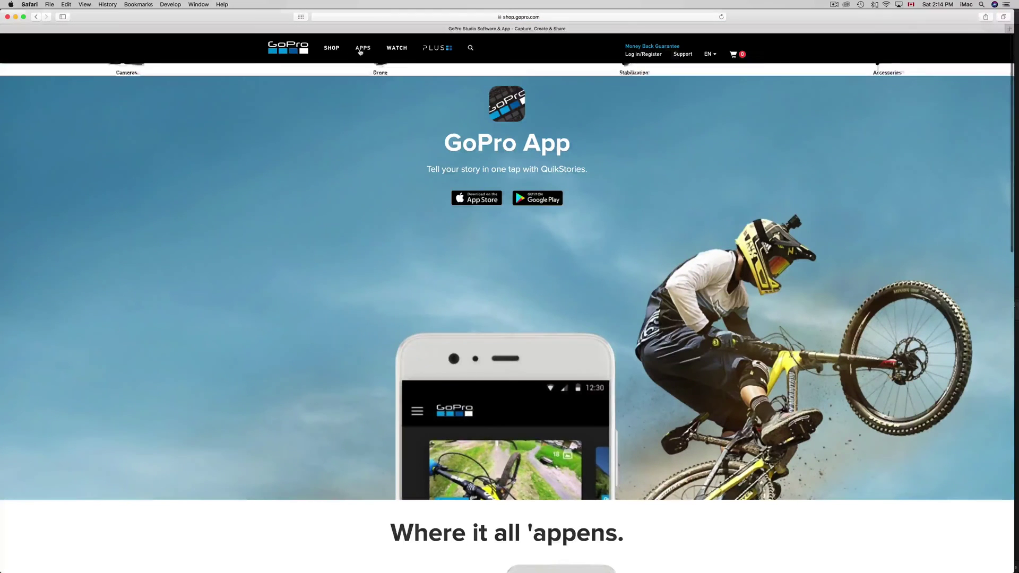
{"action": "scroll", "coordinate": [570, 274], "scroll_direction": "down", "scroll_amount": 20}
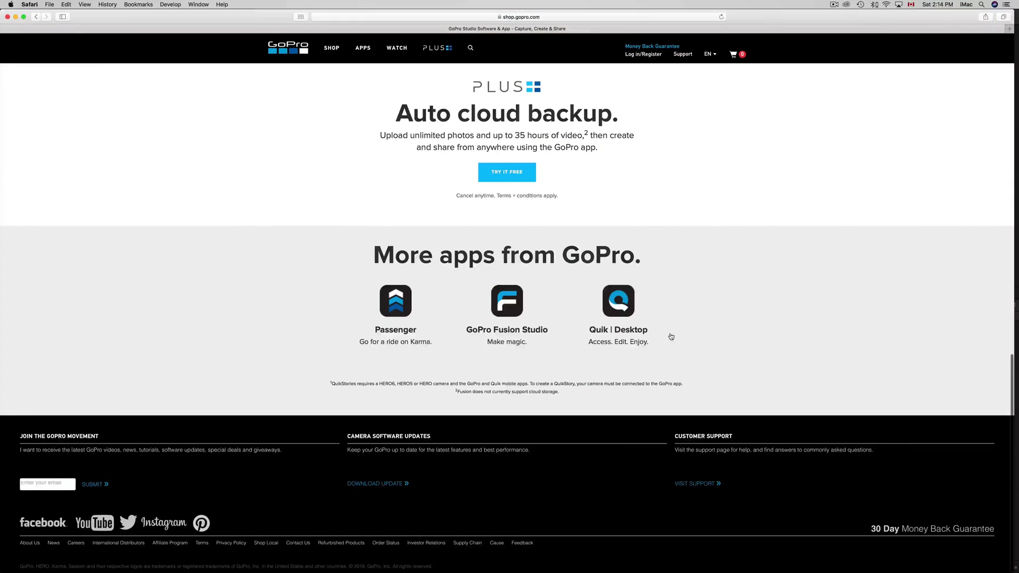
{"action": "left_click", "coordinate": [625, 307]}
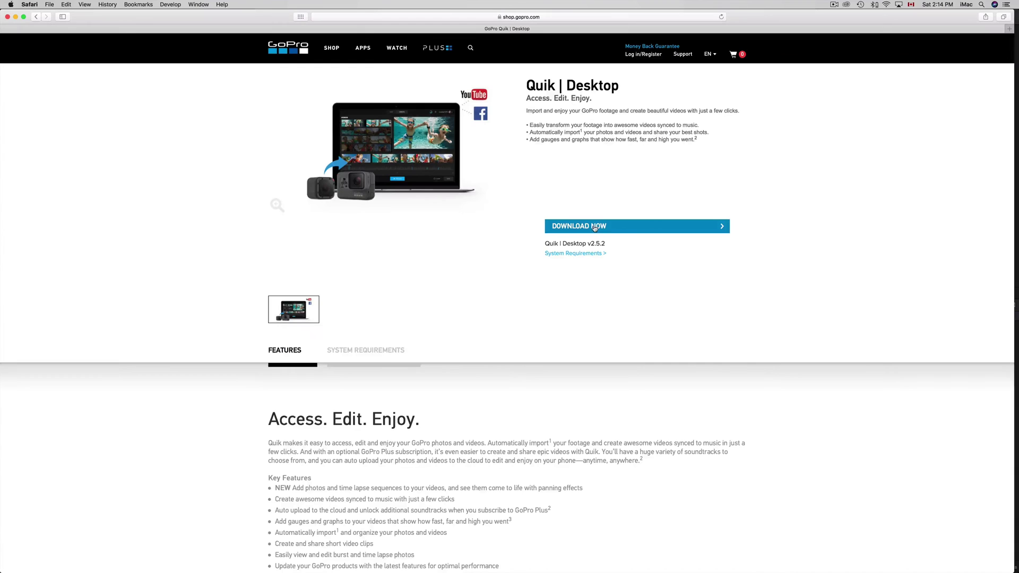
- Show the Quik | Desktop System Requirements tab and select its Windows and Mac columns while reviewing
{"action": "left_click", "coordinate": [604, 253]}
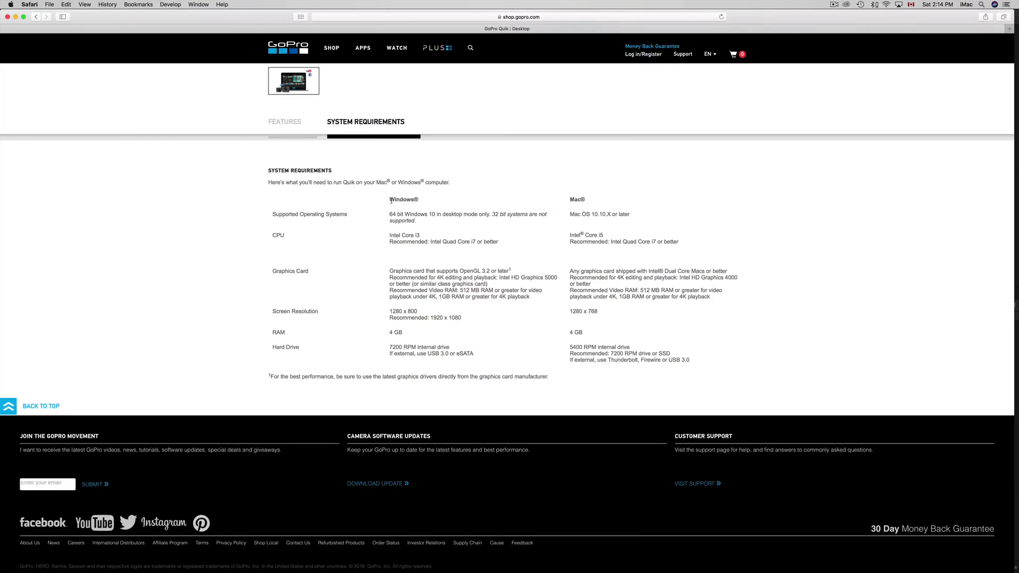
{"action": "left_click_drag", "start_coordinate": [391, 201], "coordinate": [513, 362]}
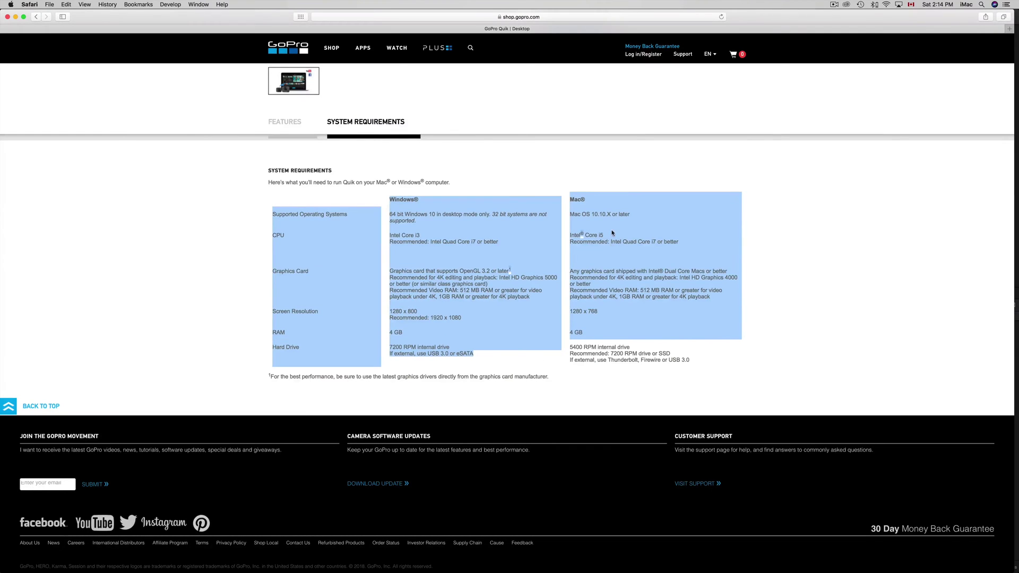
{"action": "left_click_drag", "start_coordinate": [570, 199], "coordinate": [624, 364]}
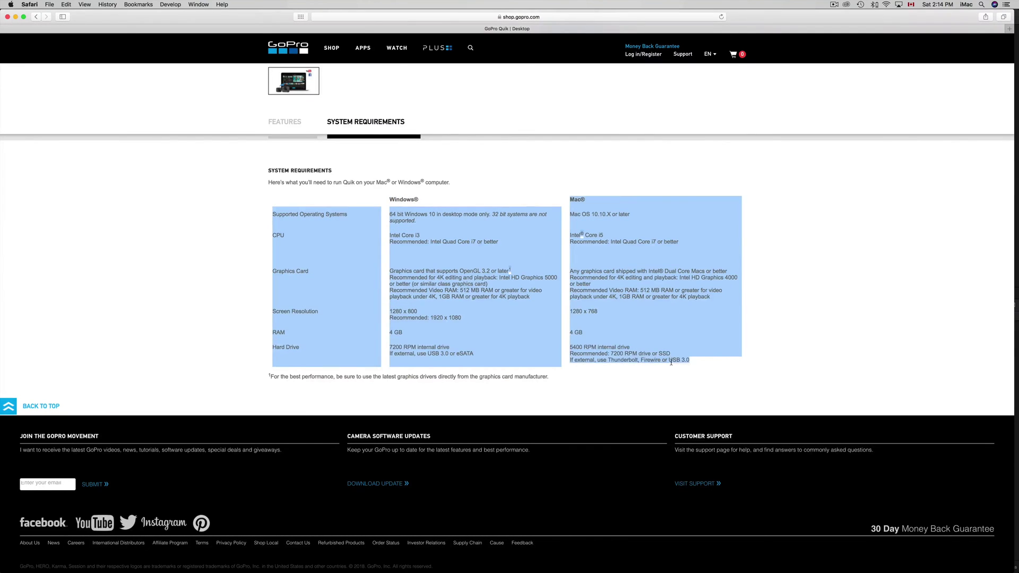
{"action": "left_click_drag", "start_coordinate": [691, 363], "coordinate": [570, 197]}
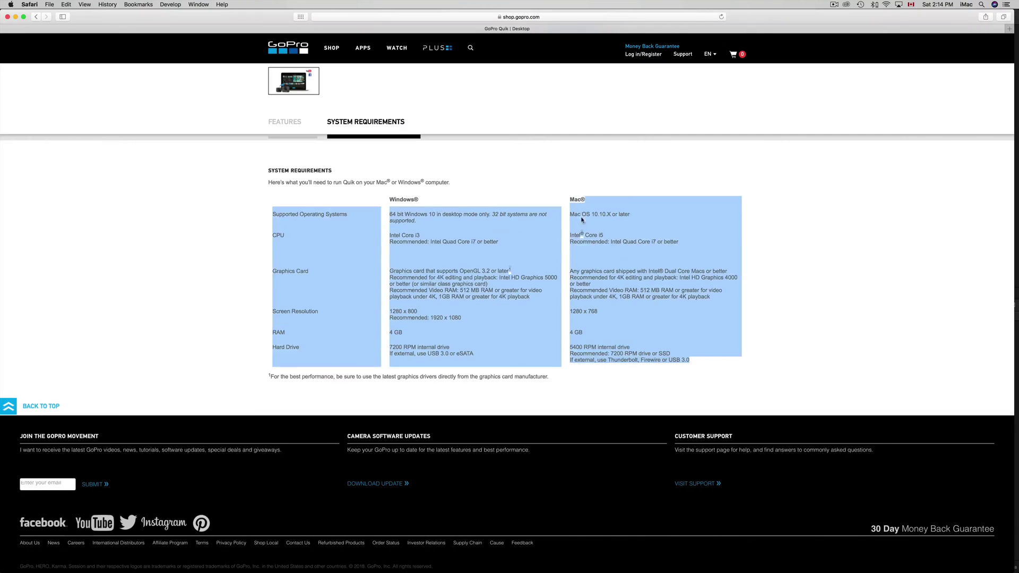
{"action": "left_click", "coordinate": [642, 360]}
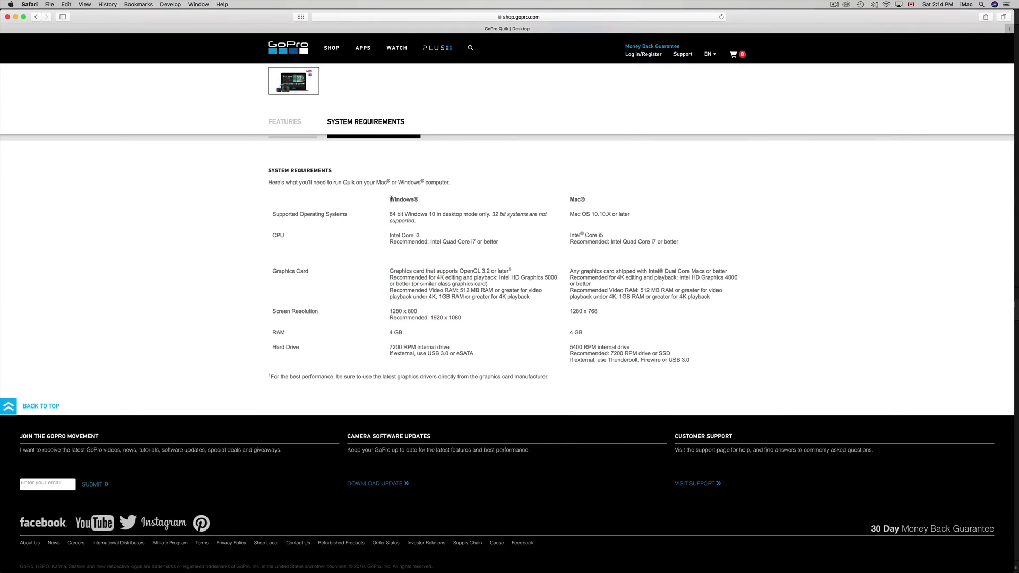
{"action": "left_click_drag", "start_coordinate": [390, 199], "coordinate": [451, 372]}
{"action": "left_click", "coordinate": [498, 359]}
- Launch GoPro Quik from Launchpad so it detects the HERO3+ Silver Edition camera
{"action": "mouse_move", "coordinate": [172, 572]}
{"action": "left_click", "coordinate": [138, 556]}
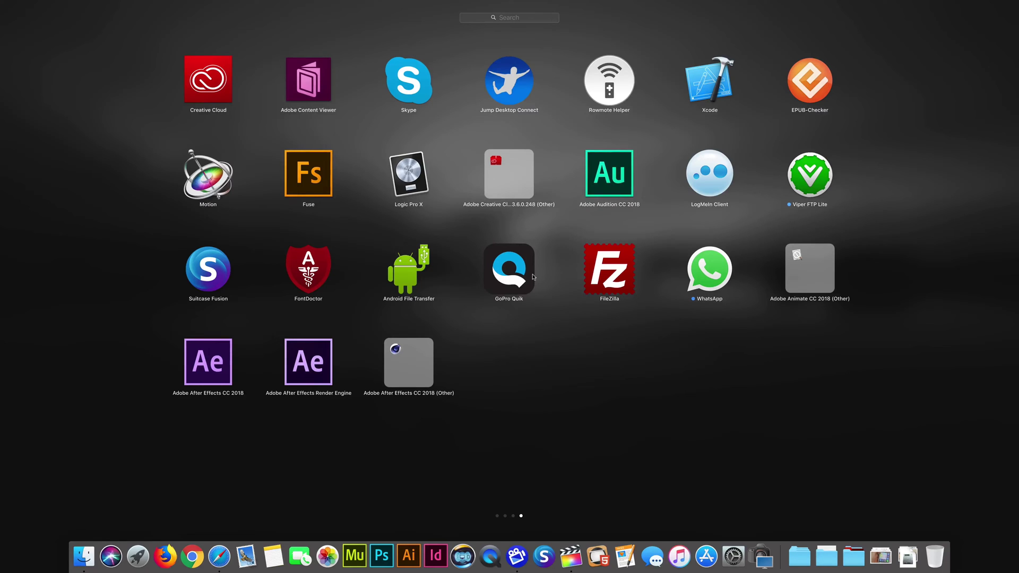
{"action": "left_click", "coordinate": [534, 361]}
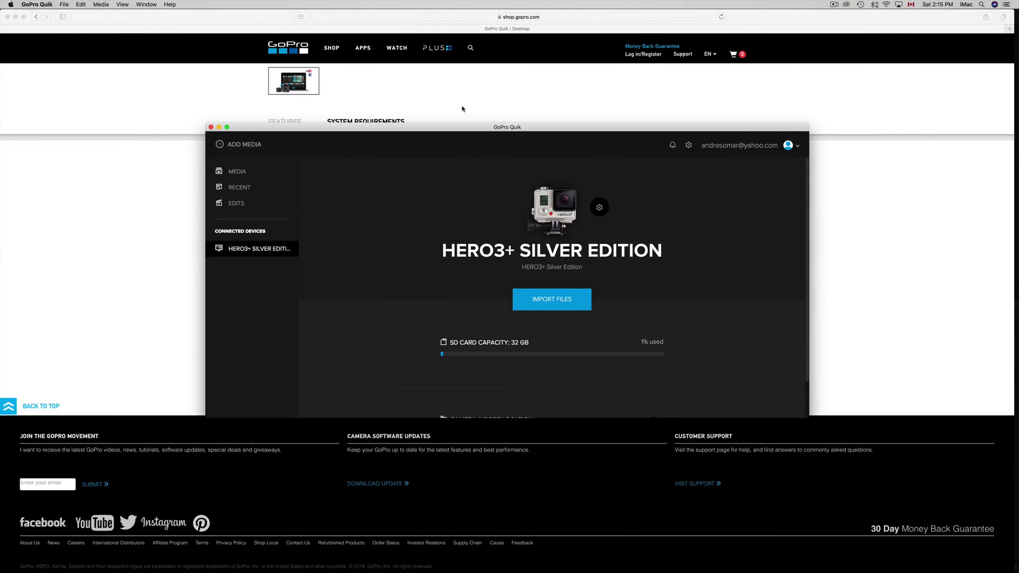
- Reposition and enlarge the Quik window to reveal the HERO3+ Silver Edition's import location
{"action": "left_click_drag", "start_coordinate": [465, 131], "coordinate": [441, 113]}
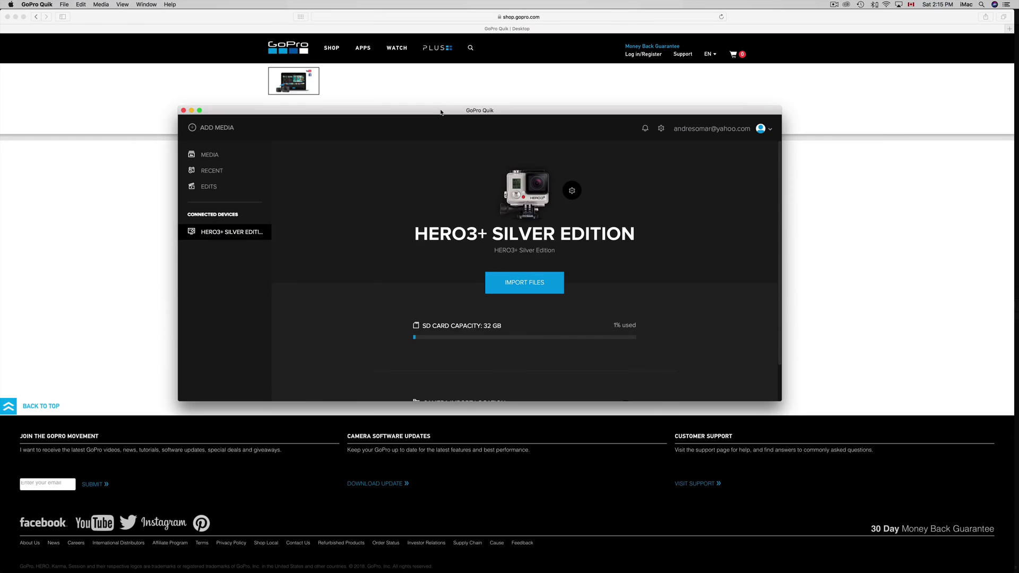
{"action": "left_click_drag", "start_coordinate": [440, 112], "coordinate": [454, 87]}
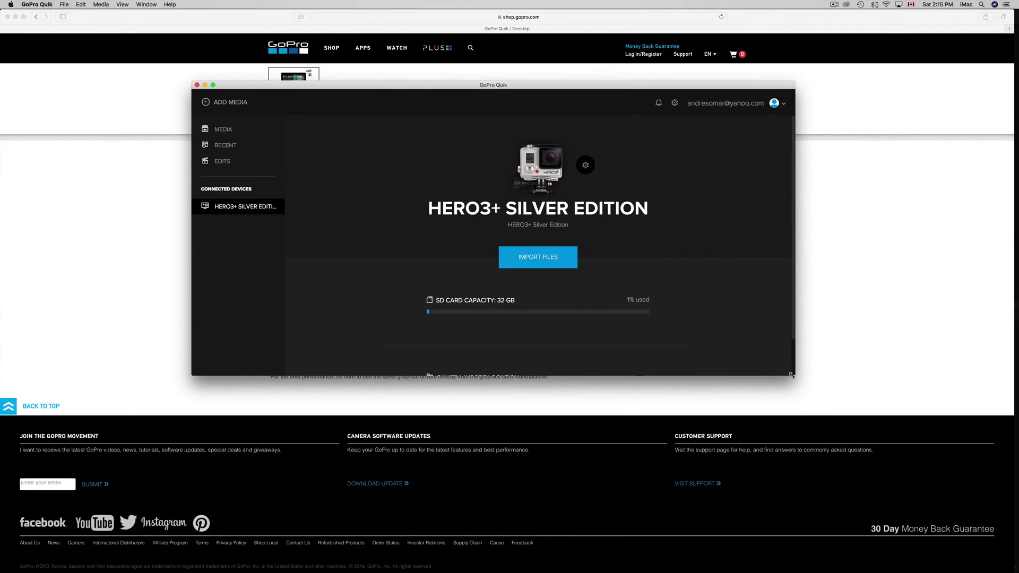
{"action": "left_click_drag", "start_coordinate": [794, 376], "coordinate": [806, 471]}
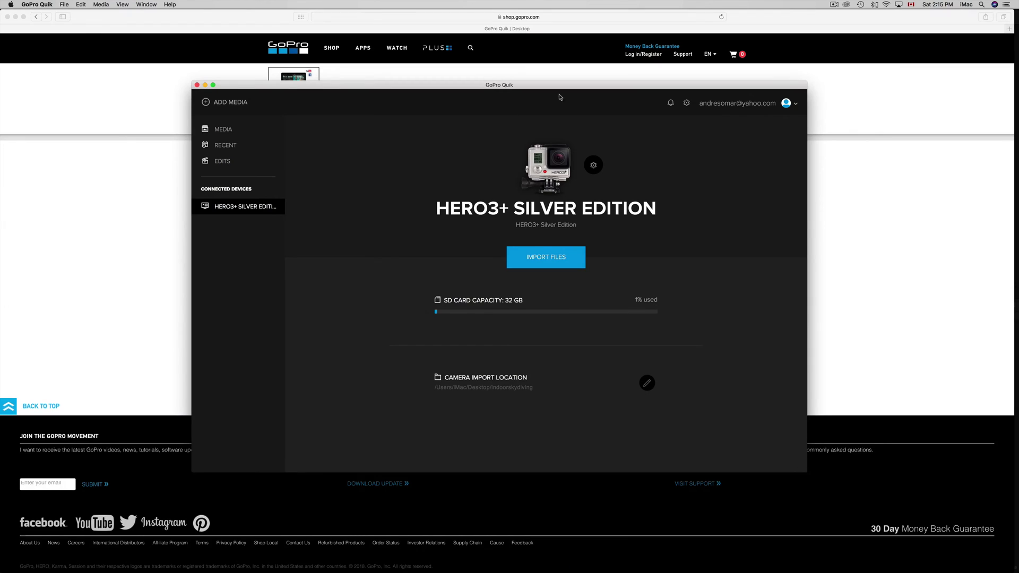
{"action": "left_click_drag", "start_coordinate": [562, 85], "coordinate": [523, 99]}
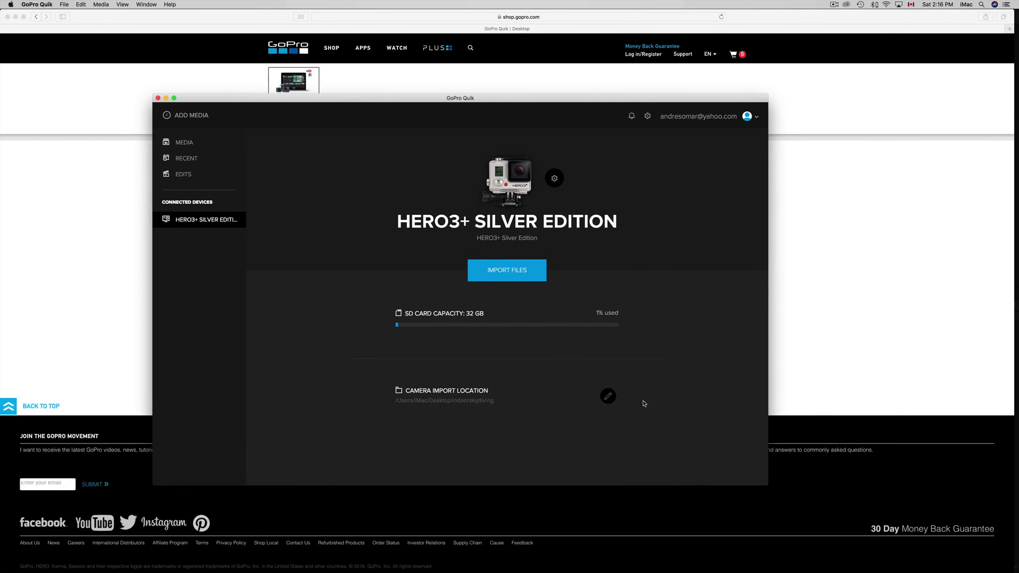
- Create a new Desktop folder named TEMP_DELETE and choose it as the camera import location
{"action": "left_click", "coordinate": [609, 400]}
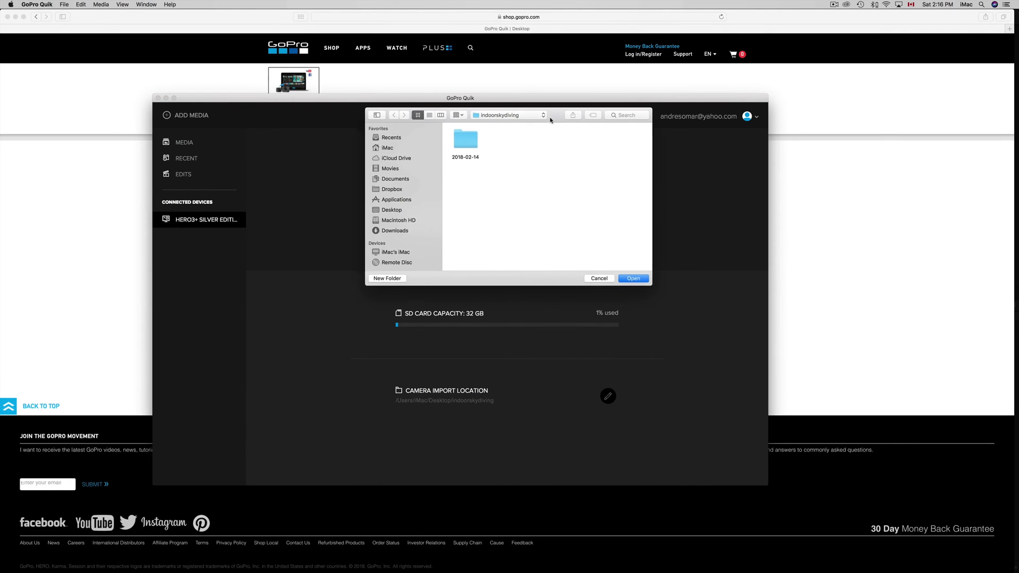
{"action": "left_click_drag", "start_coordinate": [552, 116], "coordinate": [487, 187]}
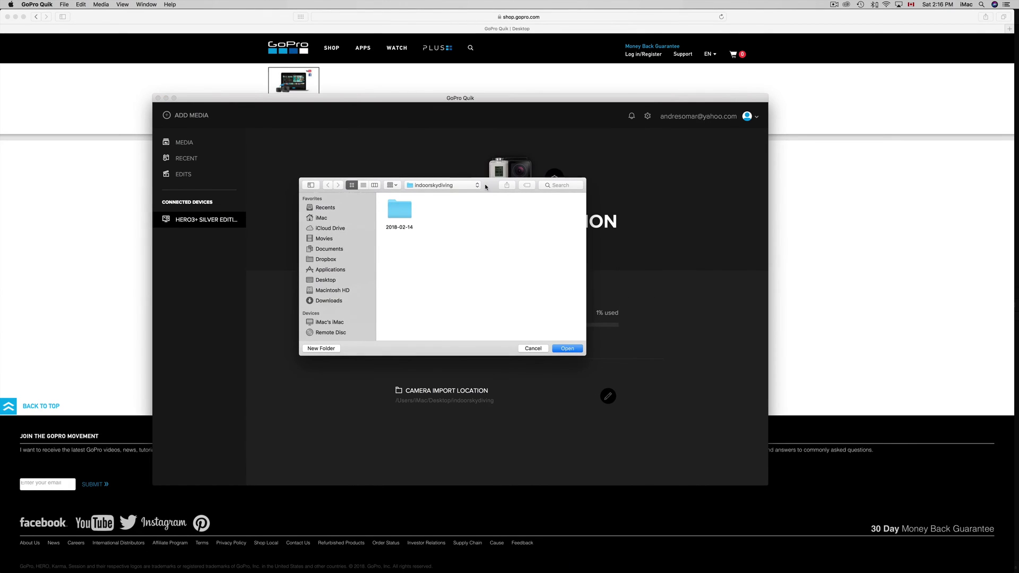
{"action": "left_click", "coordinate": [326, 281]}
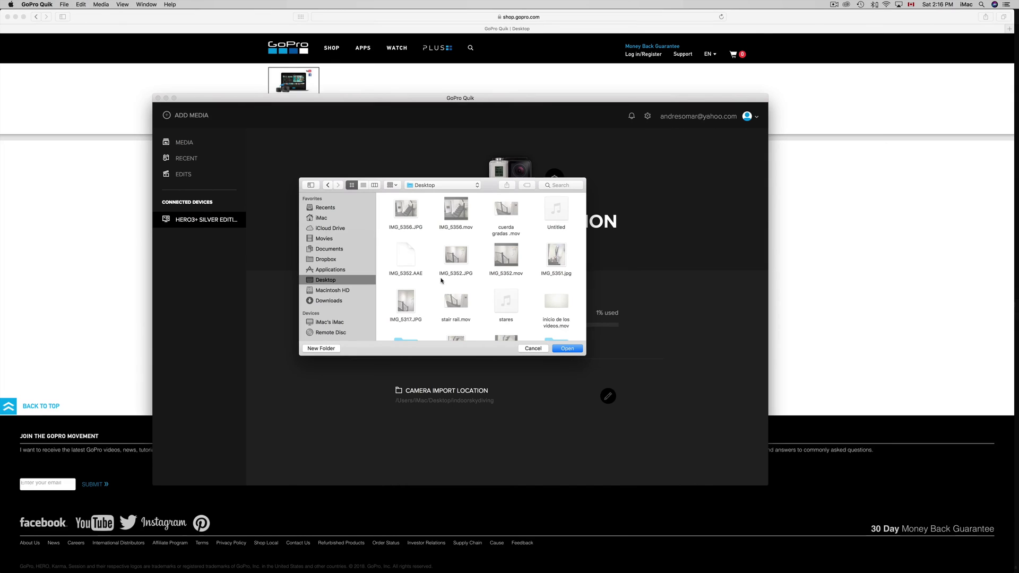
{"action": "left_click", "coordinate": [329, 351]}
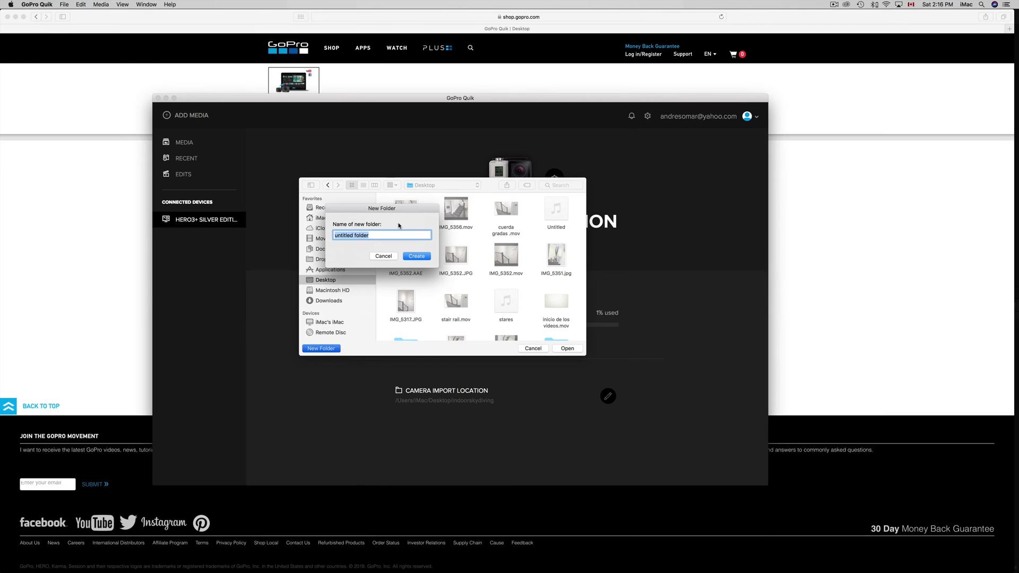
{"action": "type", "text": "TEMP_DELETE"}
{"action": "left_click", "coordinate": [416, 257]}
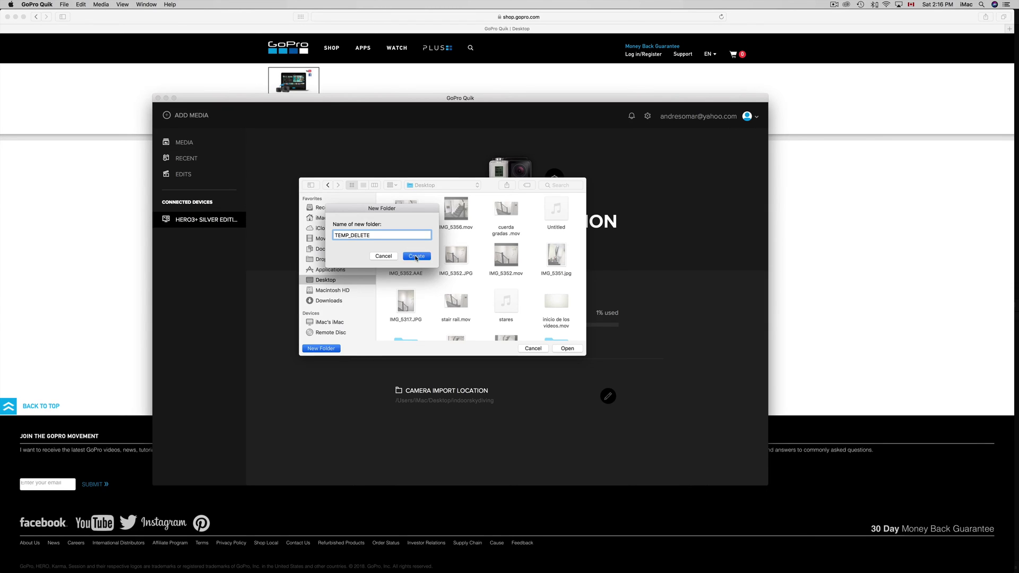
{"action": "left_click", "coordinate": [566, 349]}
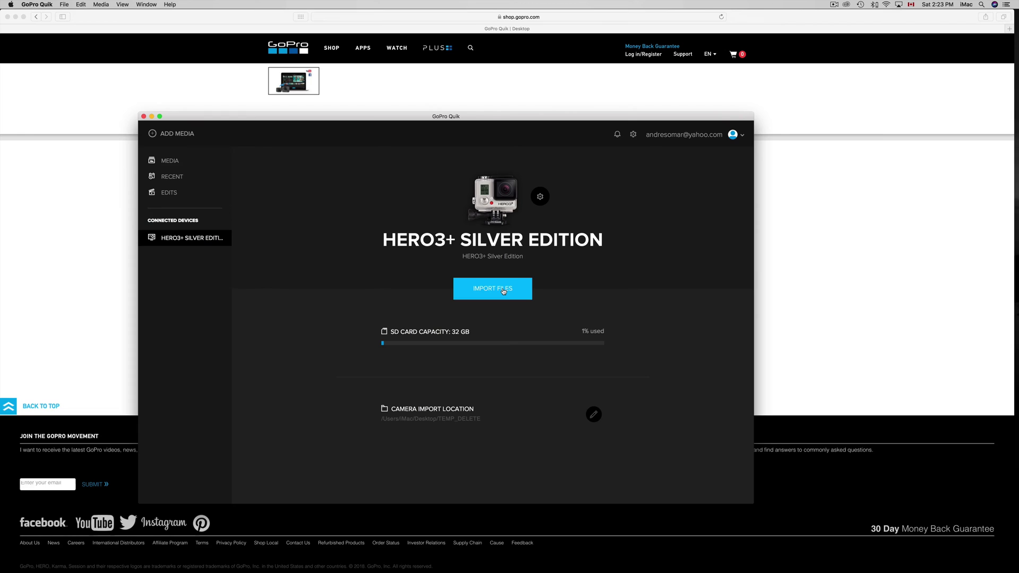
- Import both HERO3+ clips and list them on the Recent page under Apr 14, 2018
{"action": "left_click", "coordinate": [503, 292]}
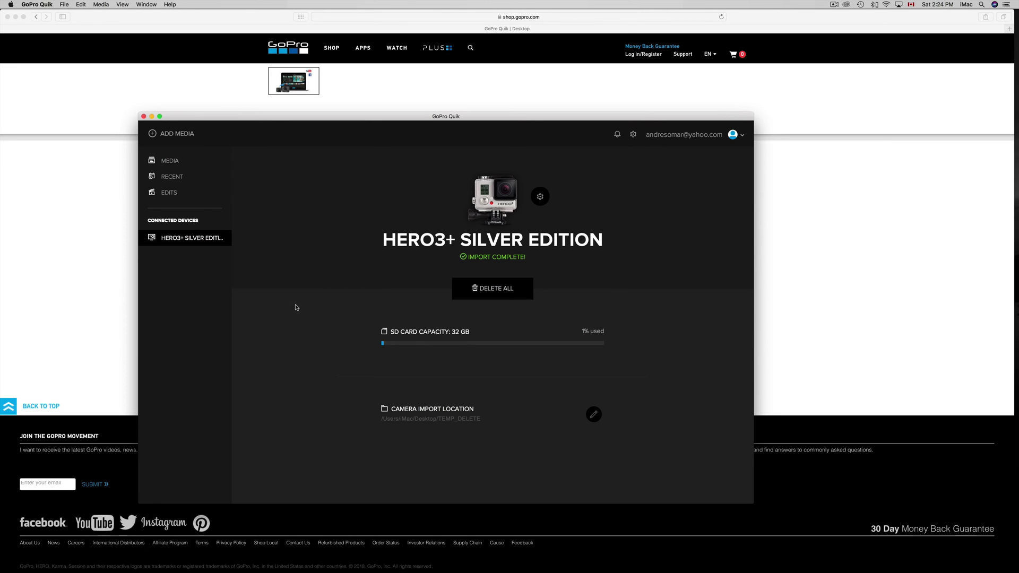
{"action": "left_click", "coordinate": [173, 177]}
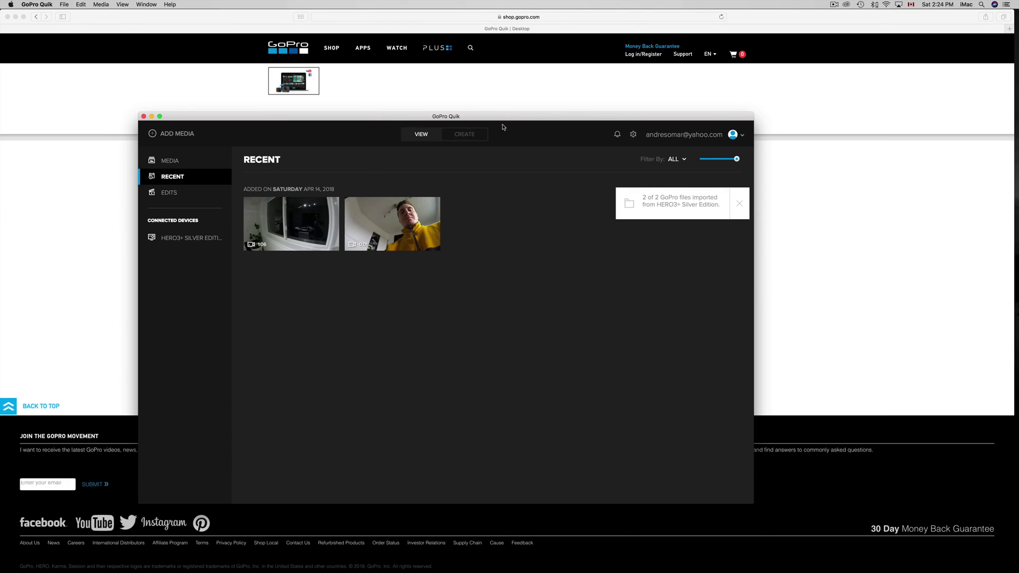
- Select both imported clips, view the Facebook/YouTube share options, and close them unshared
{"action": "left_click_drag", "start_coordinate": [506, 116], "coordinate": [493, 112]}
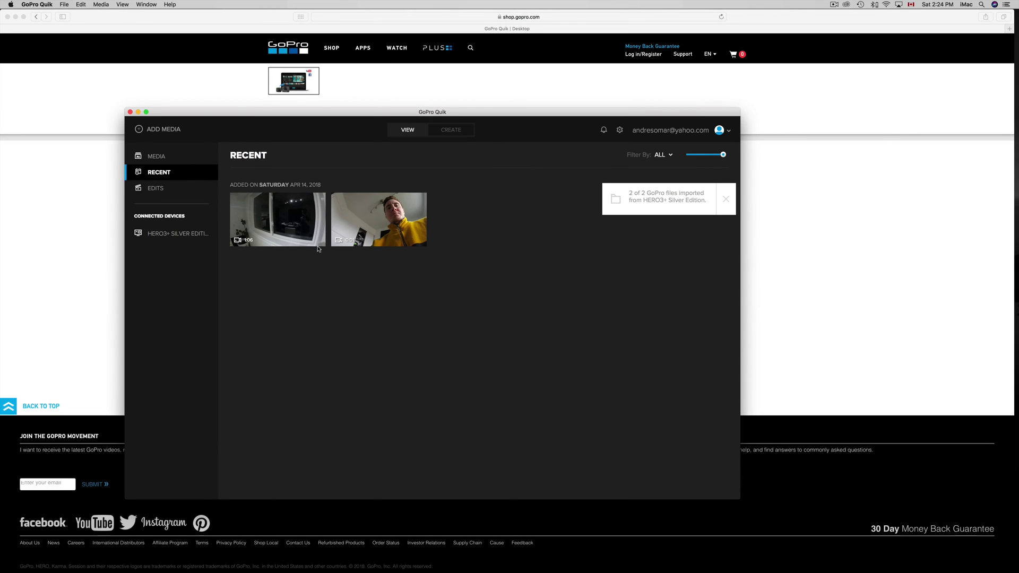
{"action": "left_click", "coordinate": [305, 217]}
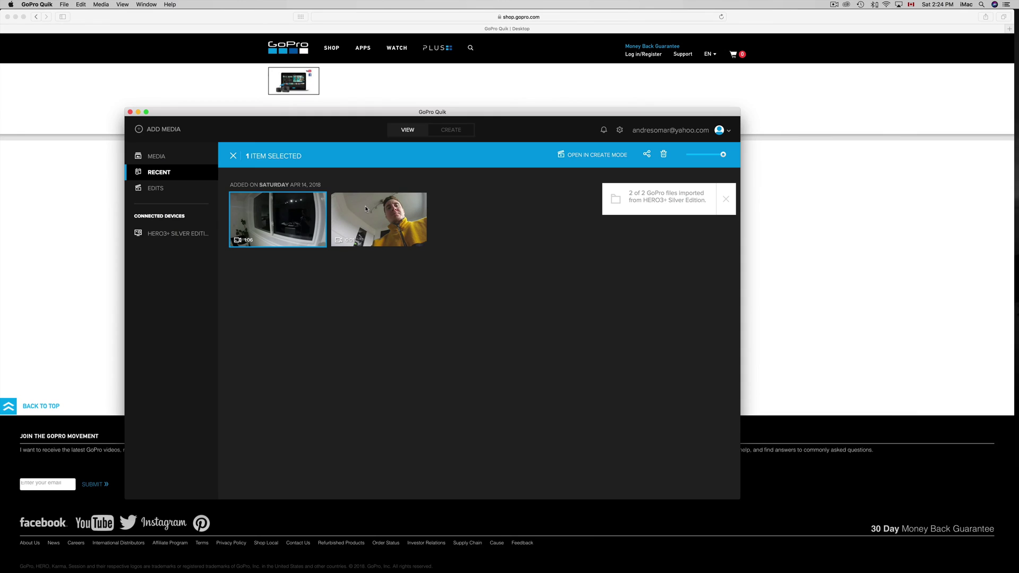
{"action": "left_click", "coordinate": [366, 215], "text": "super"}
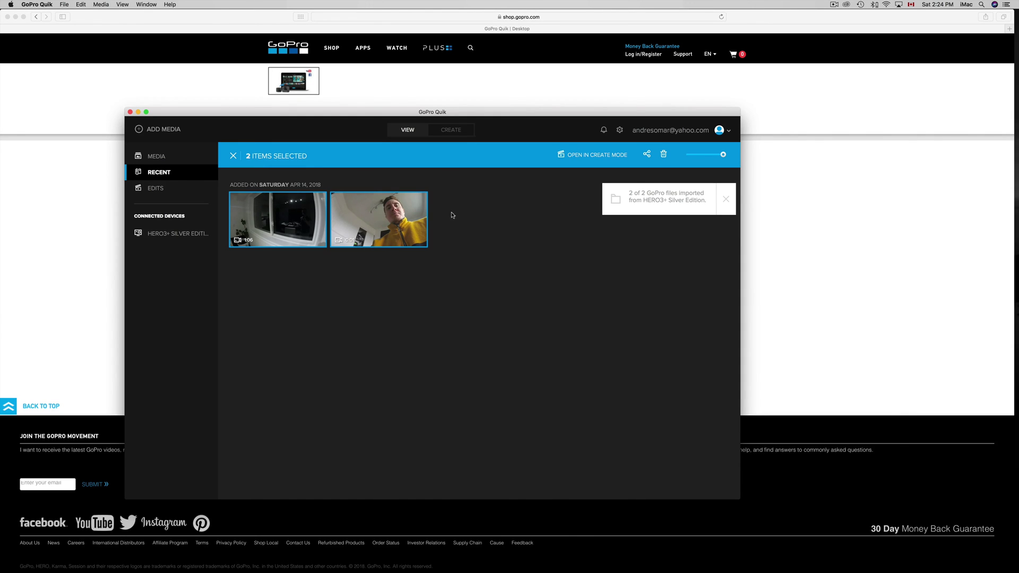
{"action": "left_click", "coordinate": [647, 157]}
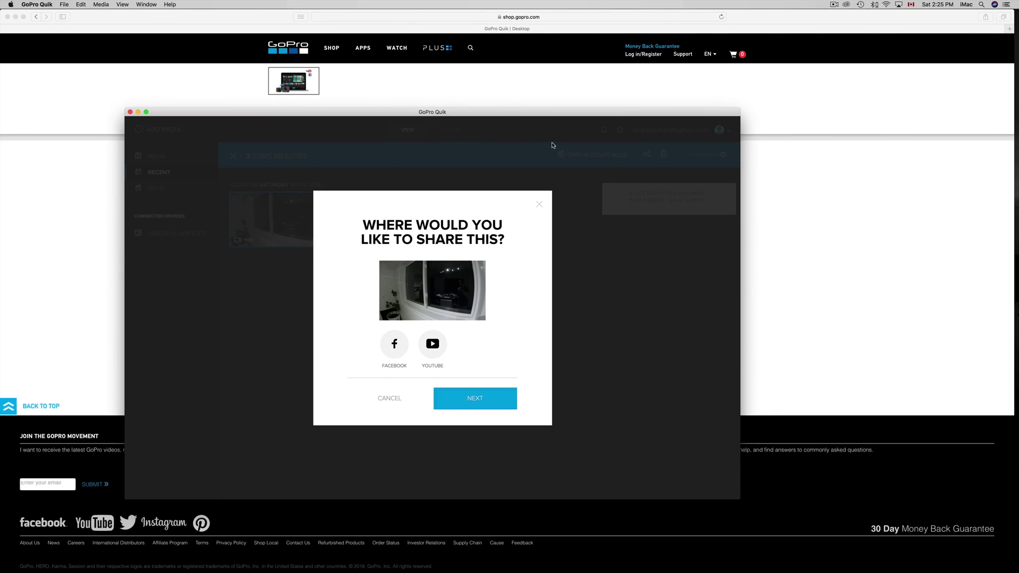
{"action": "left_click", "coordinate": [540, 205]}
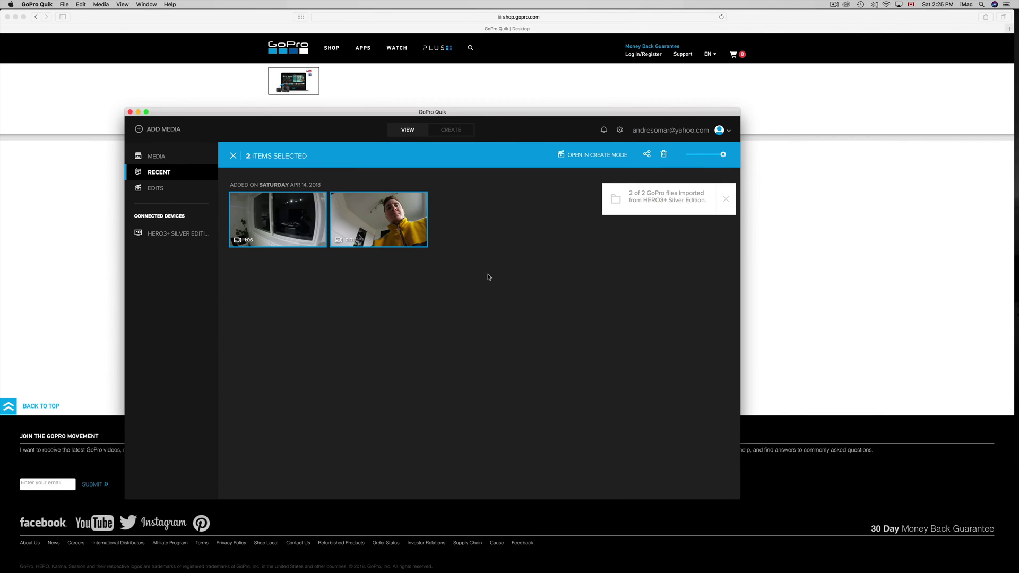
- In the TEMP_DELETE Finder window, open 2018-04-14 and then HERO3+ Silver Edition 1
{"action": "key", "text": "super+Tab"}
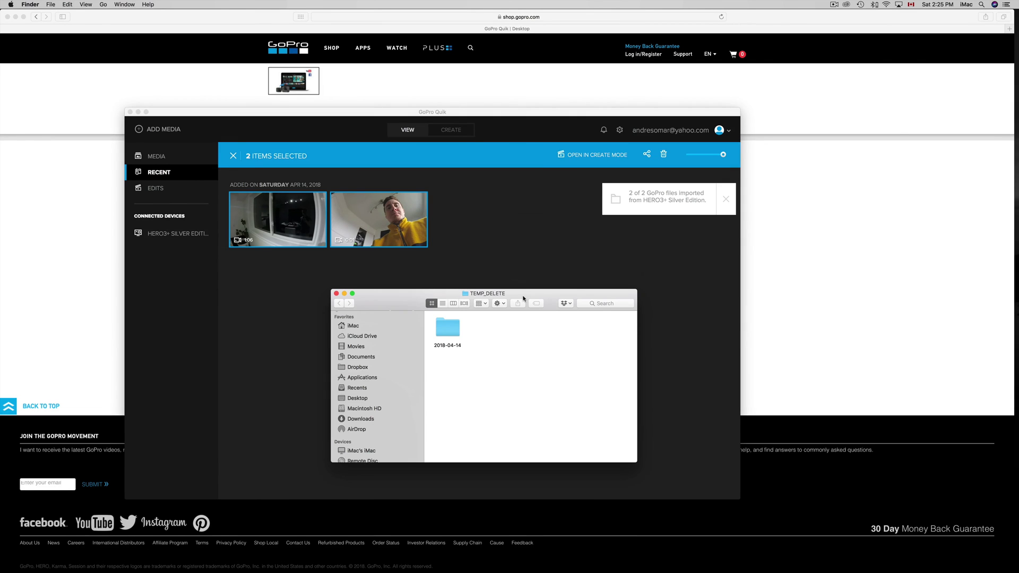
{"action": "left_click_drag", "start_coordinate": [523, 298], "coordinate": [494, 297]}
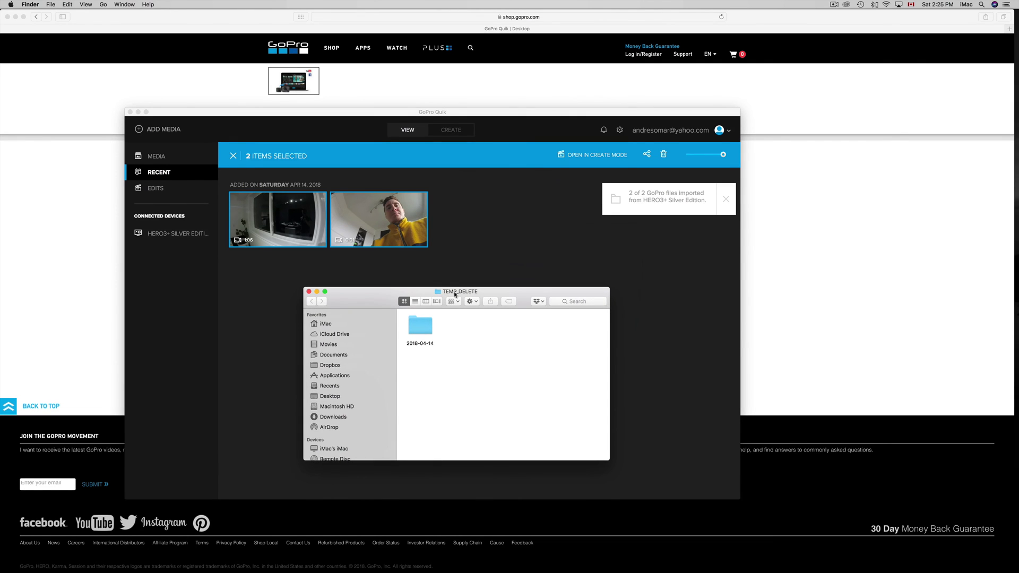
{"action": "left_click", "coordinate": [420, 331]}
{"action": "double_click", "coordinate": [420, 332]}
{"action": "double_click", "coordinate": [420, 330]}
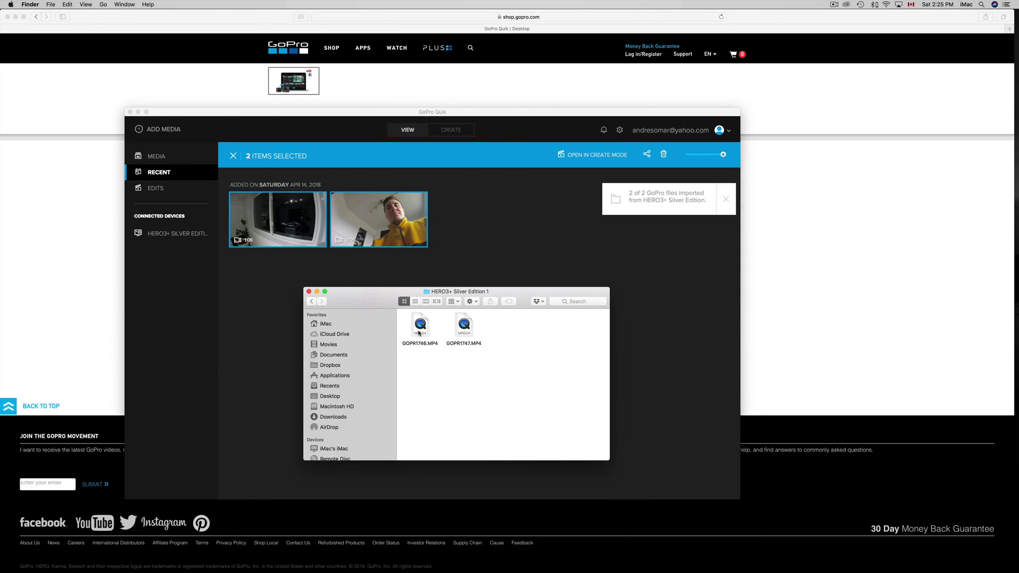
- Select GOPR1746.MP4 and GOPR1747.MP4, then move the Finder window up and right
{"action": "left_click_drag", "start_coordinate": [476, 368], "coordinate": [422, 327]}
{"action": "left_click", "coordinate": [453, 406]}
{"action": "left_click_drag", "start_coordinate": [479, 367], "coordinate": [419, 326]}
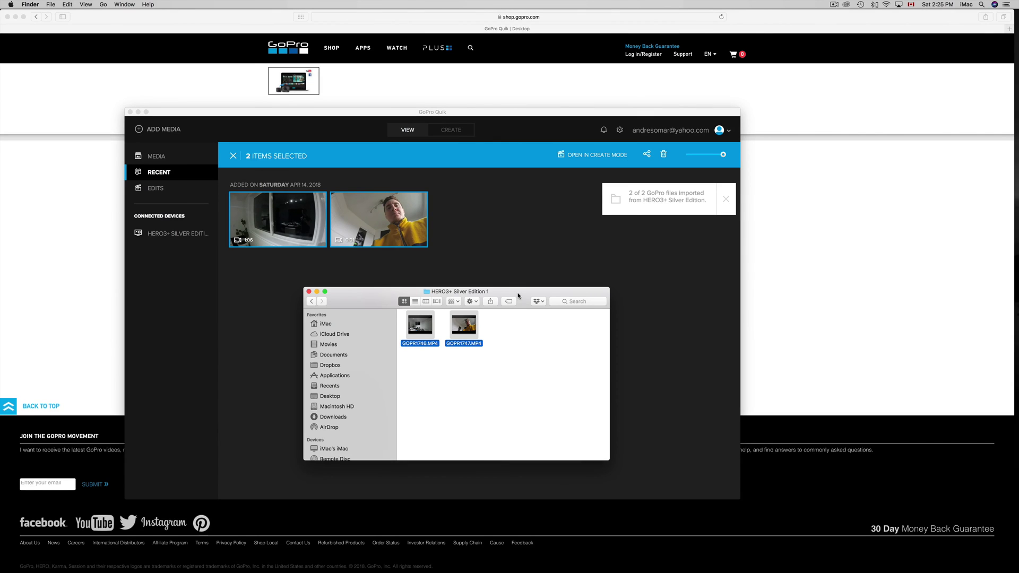
{"action": "left_click_drag", "start_coordinate": [518, 296], "coordinate": [657, 182]}
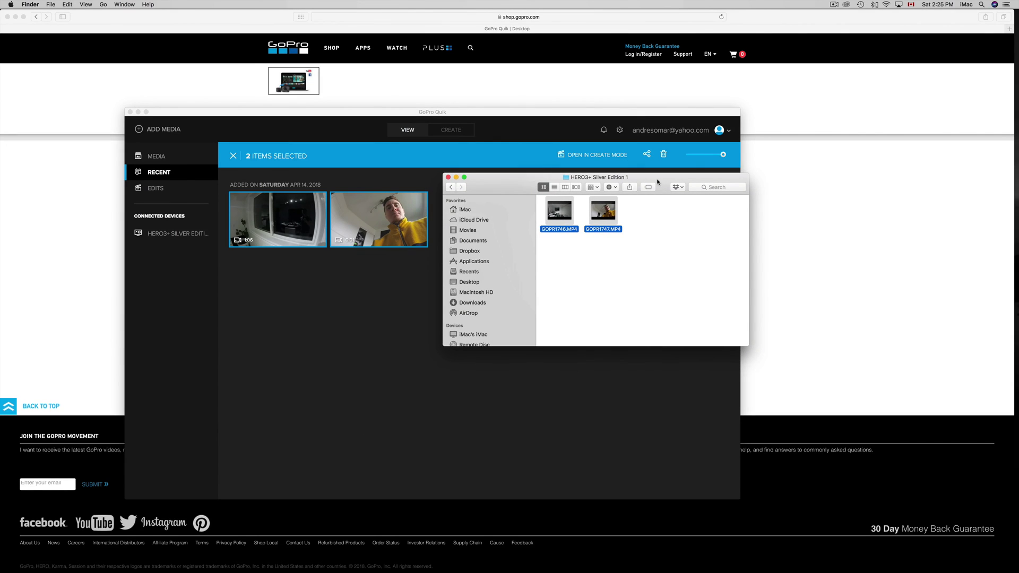